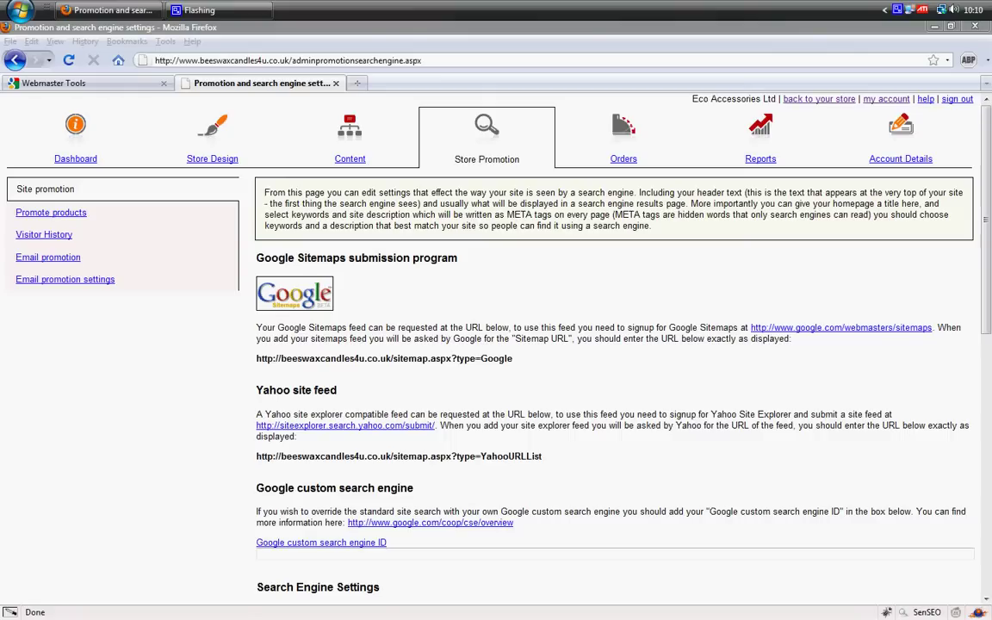
- Switch between the Webmaster Tools sign-in tab and the store's promotion settings tab, ending on the promotion settings
{"action": "left_click", "coordinate": [60, 82]}
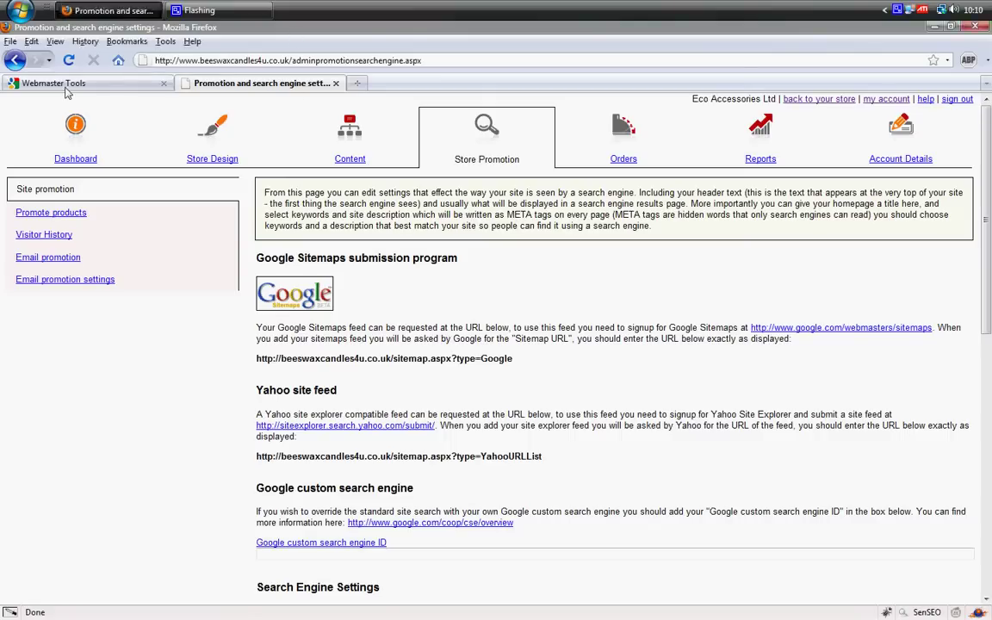
{"action": "left_click", "coordinate": [243, 83]}
{"action": "left_click", "coordinate": [80, 83]}
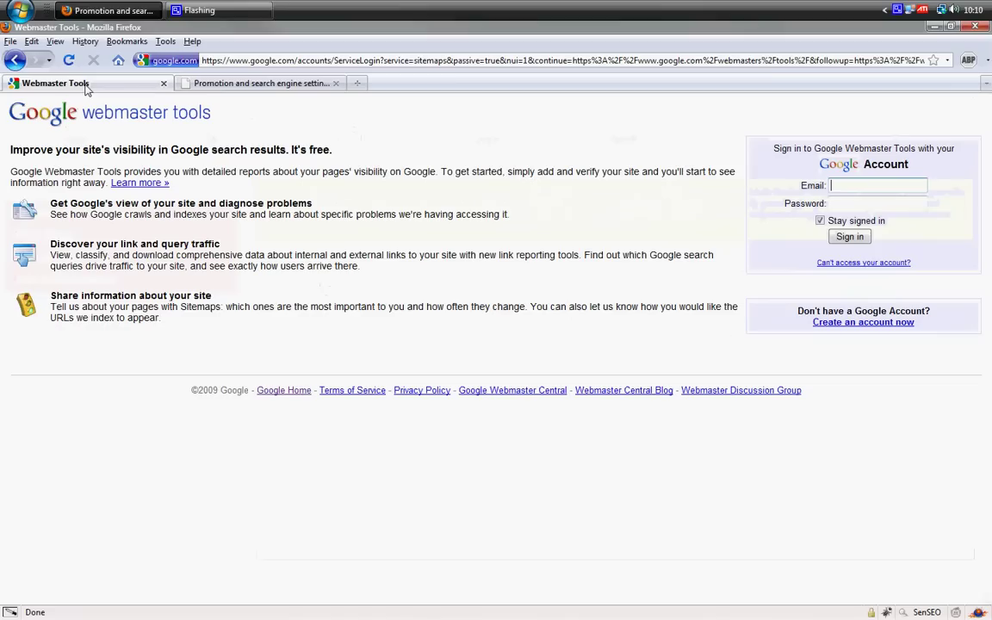
{"action": "left_click", "coordinate": [243, 83]}
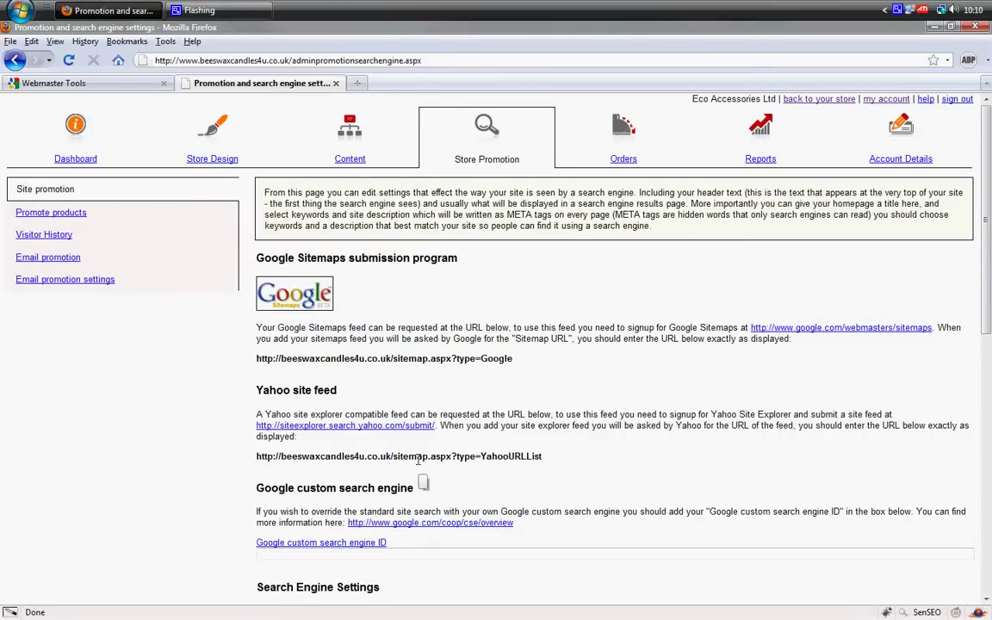
- Open a new browser tab and load the Google homepage
{"action": "left_click", "coordinate": [105, 86]}
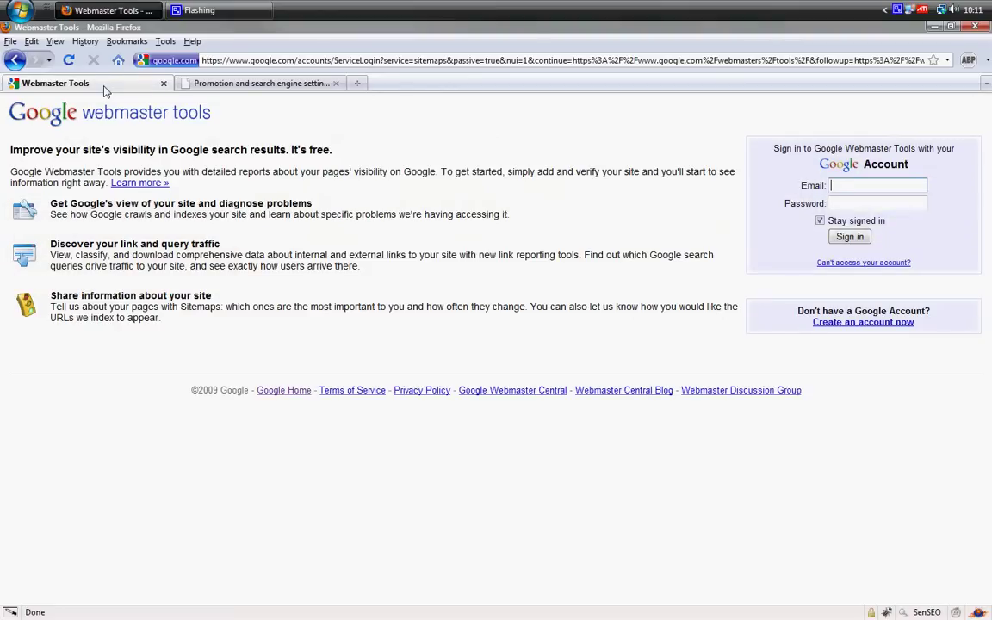
{"action": "left_click", "coordinate": [360, 84]}
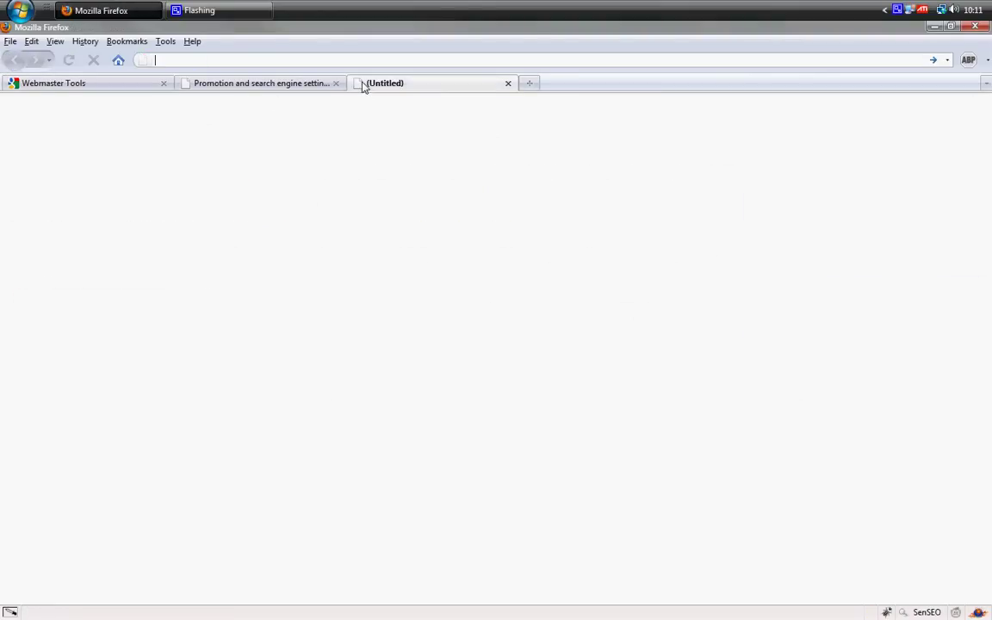
{"action": "type", "text": "goog"}
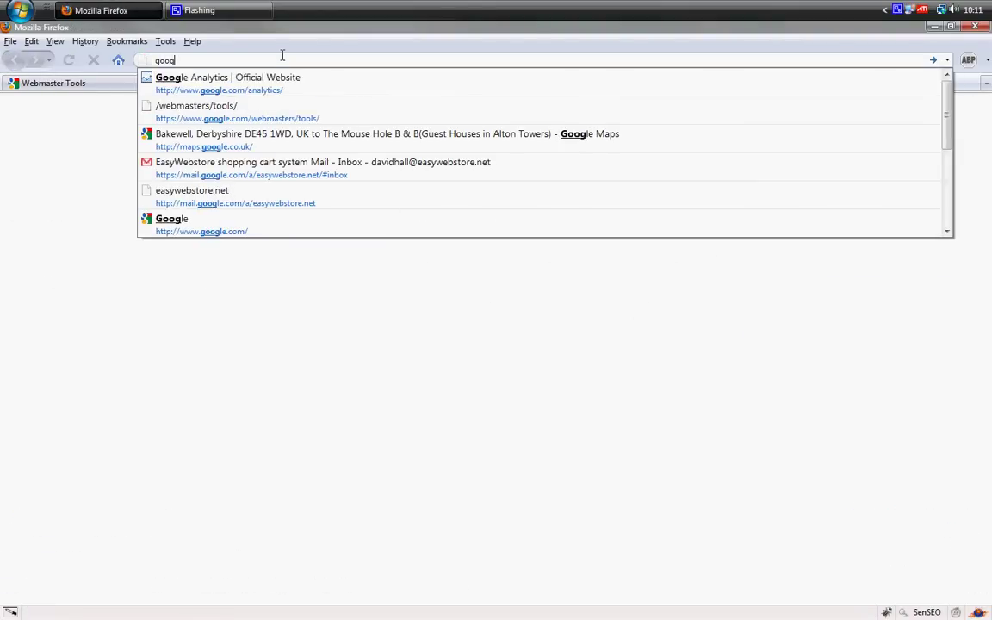
{"action": "type", "text": "le"}
{"action": "key", "text": "Return"}
- Search Google for 'webmaster tools' and open the Webmaster Tools result
{"action": "left_click", "coordinate": [420, 224]}
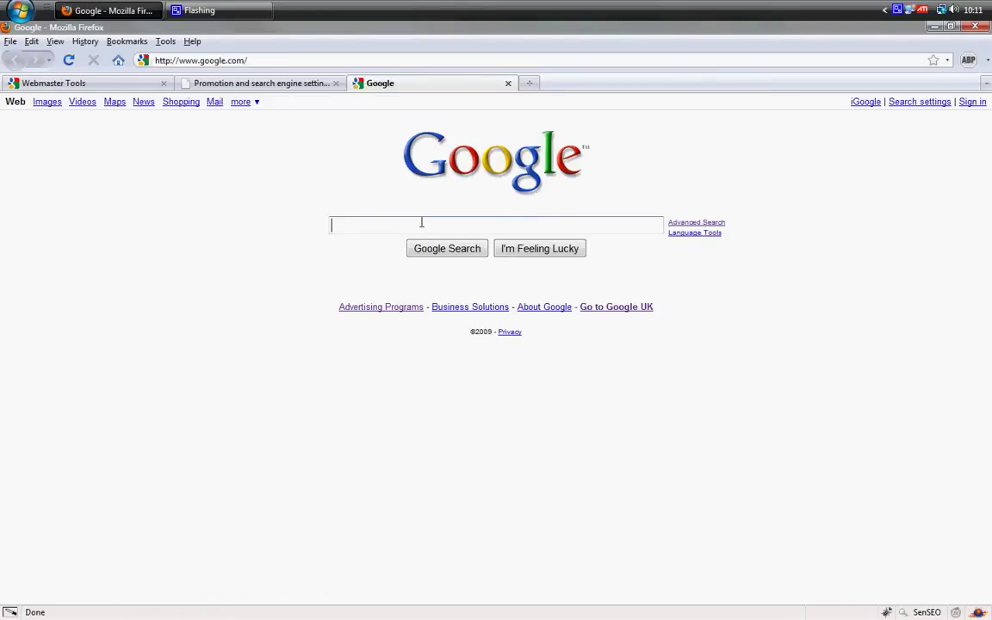
{"action": "type", "text": "webmast"}
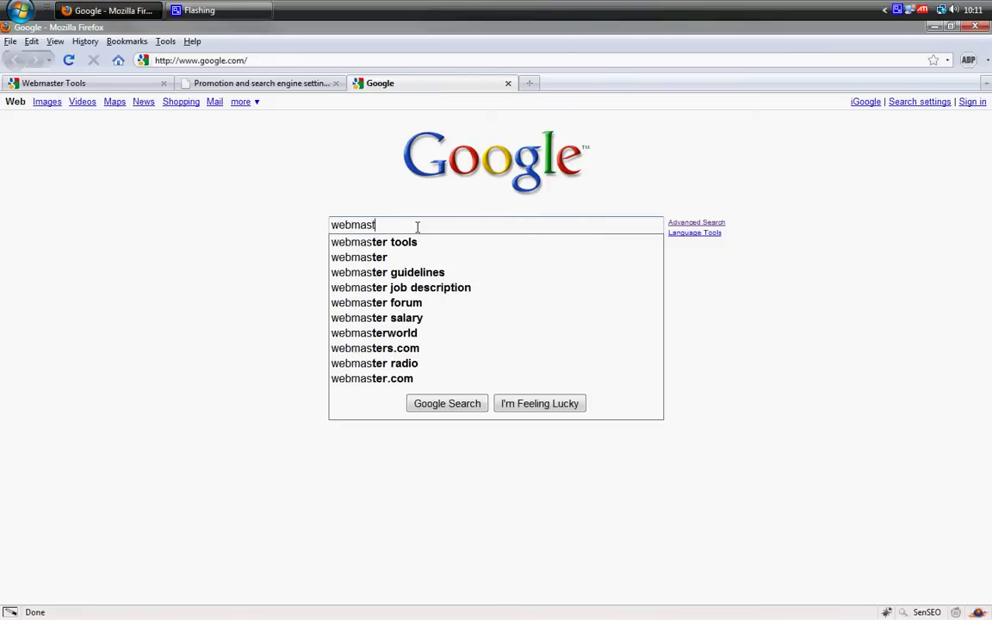
{"action": "type", "text": "er tools"}
{"action": "key", "text": "Return"}
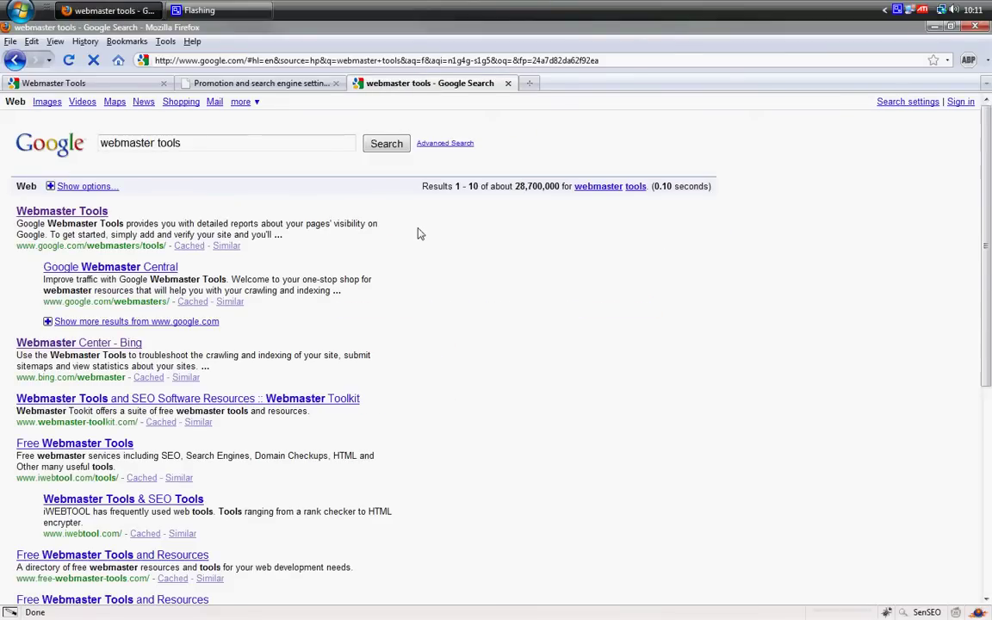
{"action": "left_click", "coordinate": [64, 218]}
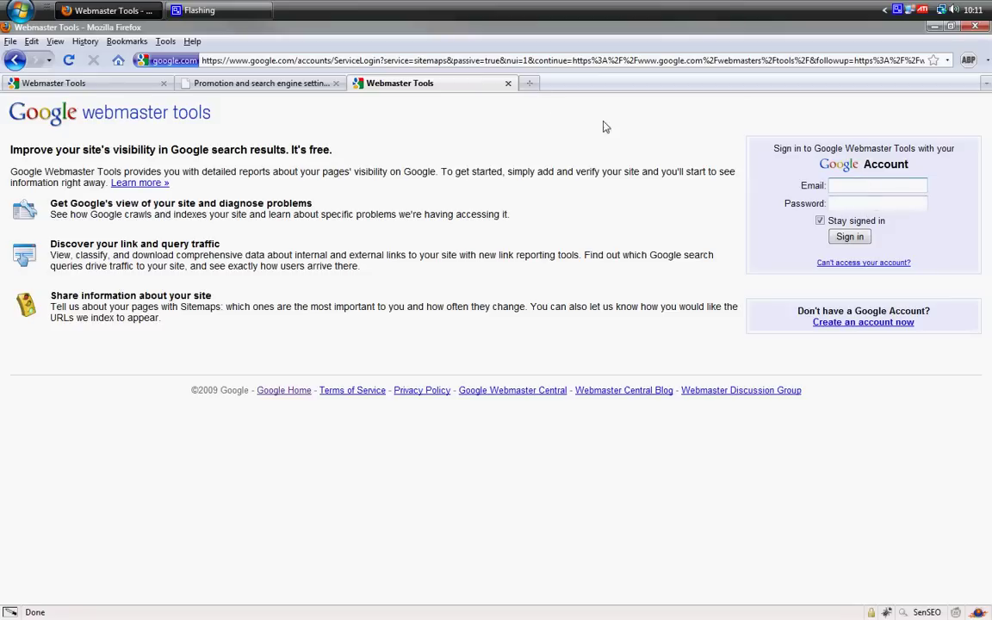
- Close the duplicate tab and sign in with the account e-mail and password
{"action": "left_click", "coordinate": [509, 83]}
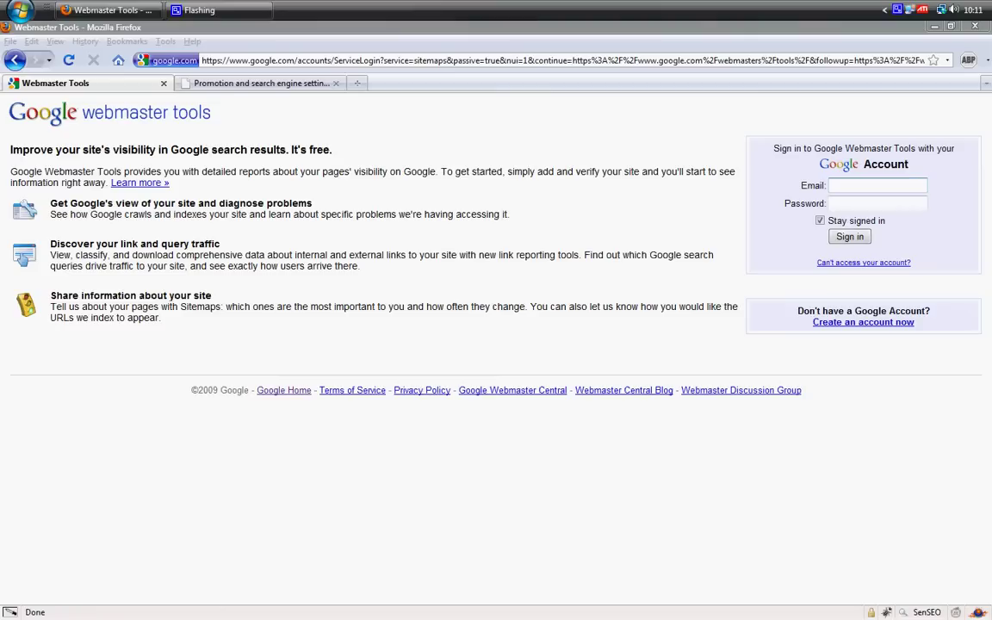
{"action": "left_click", "coordinate": [861, 186]}
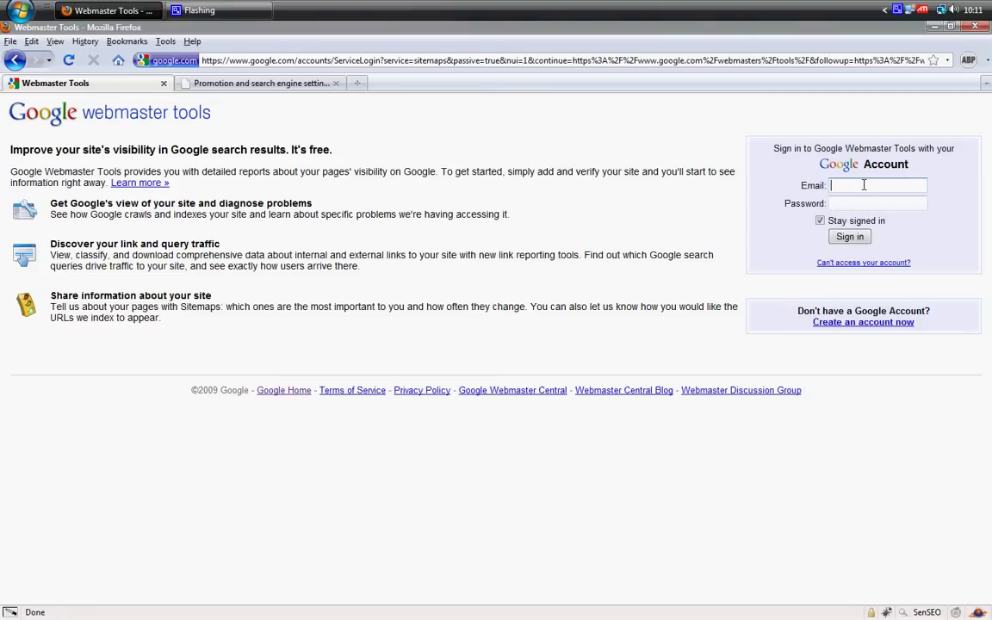
{"action": "key", "text": "ctrl+v"}
{"action": "key", "text": "Tab"}
{"action": "key", "text": "ctrl+v"}
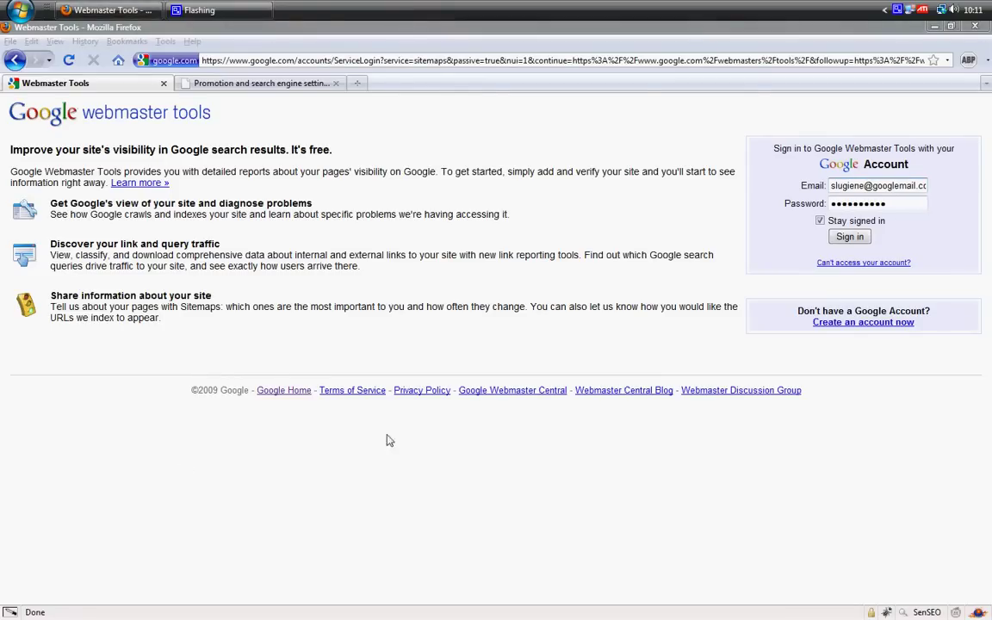
{"action": "left_click", "coordinate": [850, 238]}
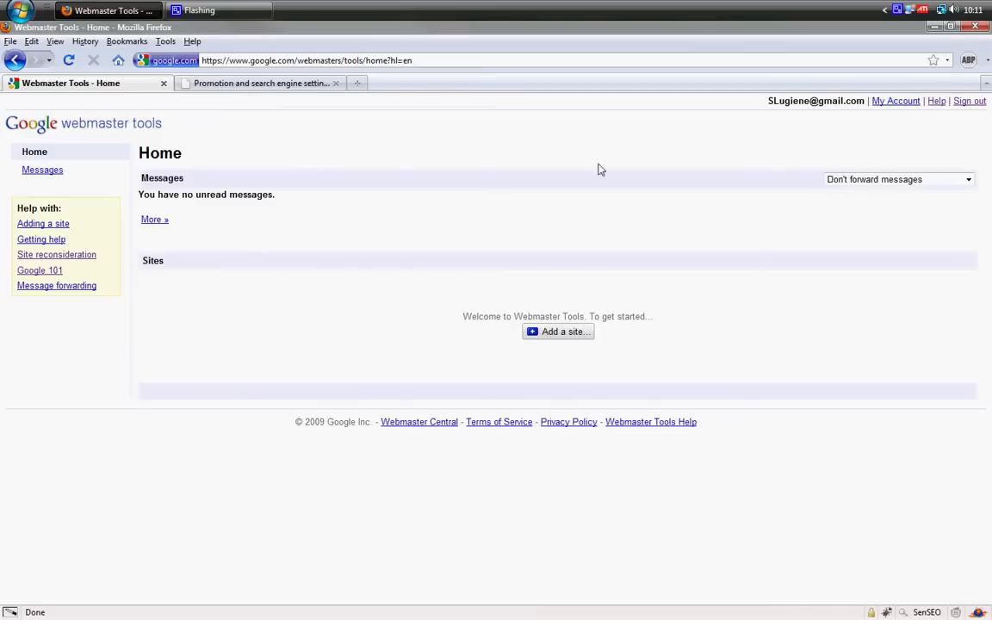
- Start adding a site and copy the store's domain from the admin tab's address bar
{"action": "left_click", "coordinate": [567, 339]}
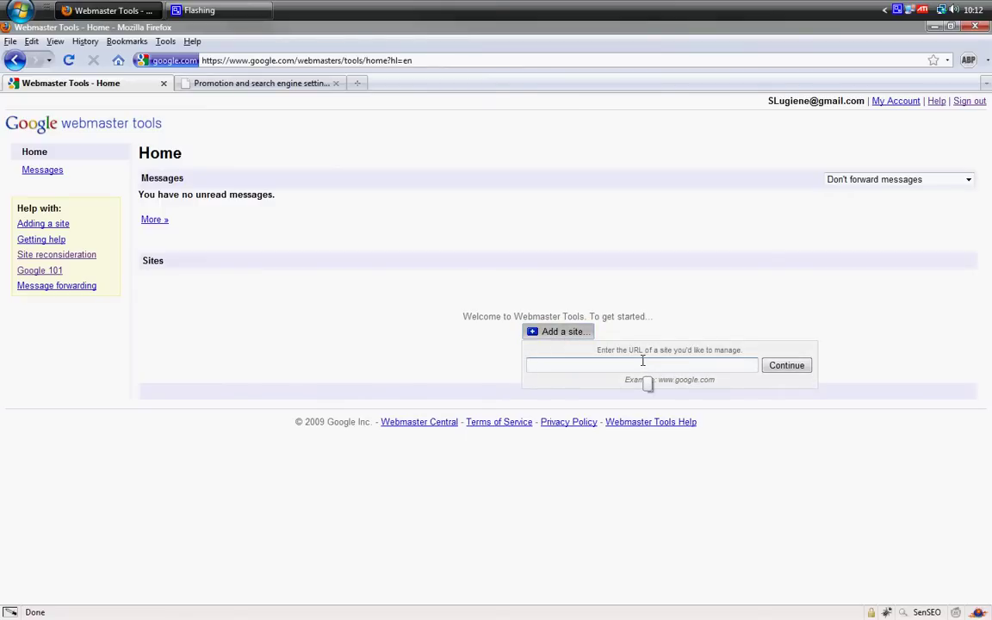
{"action": "left_click", "coordinate": [234, 84]}
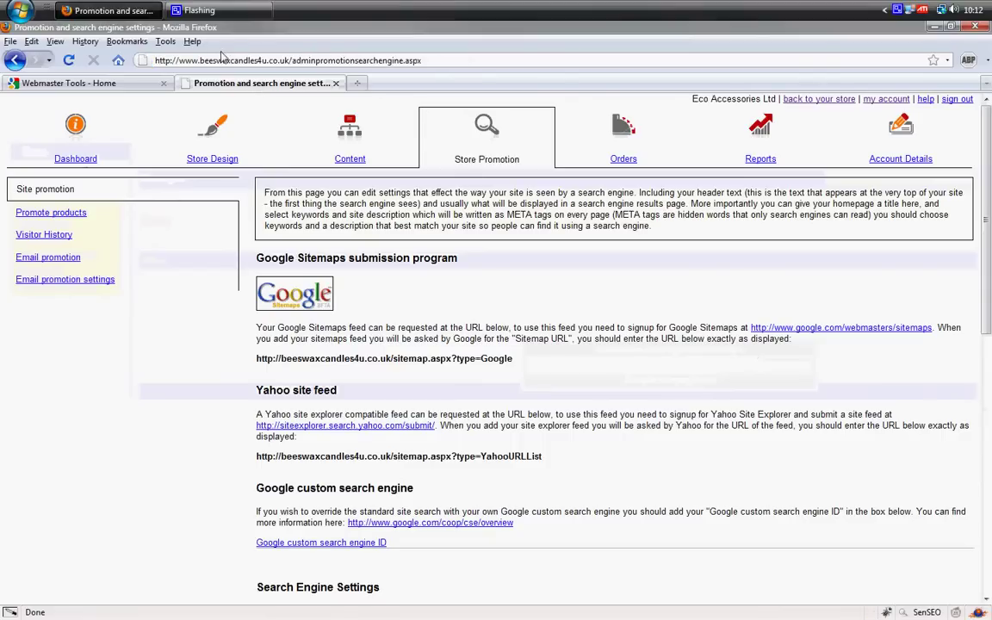
{"action": "left_click", "coordinate": [246, 61]}
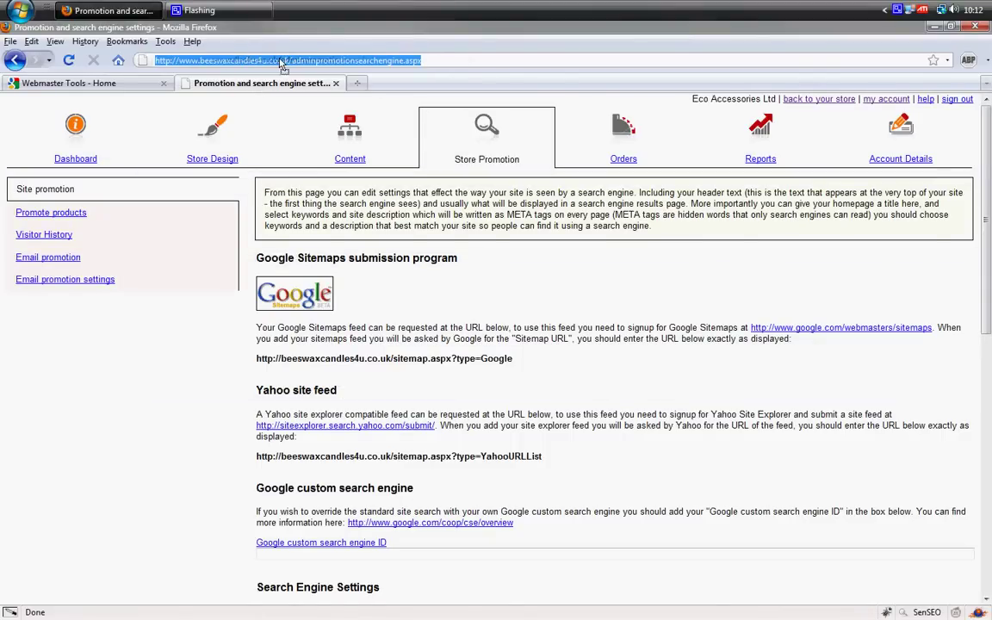
{"action": "key", "text": "Return"}
{"action": "left_click", "coordinate": [263, 64]}
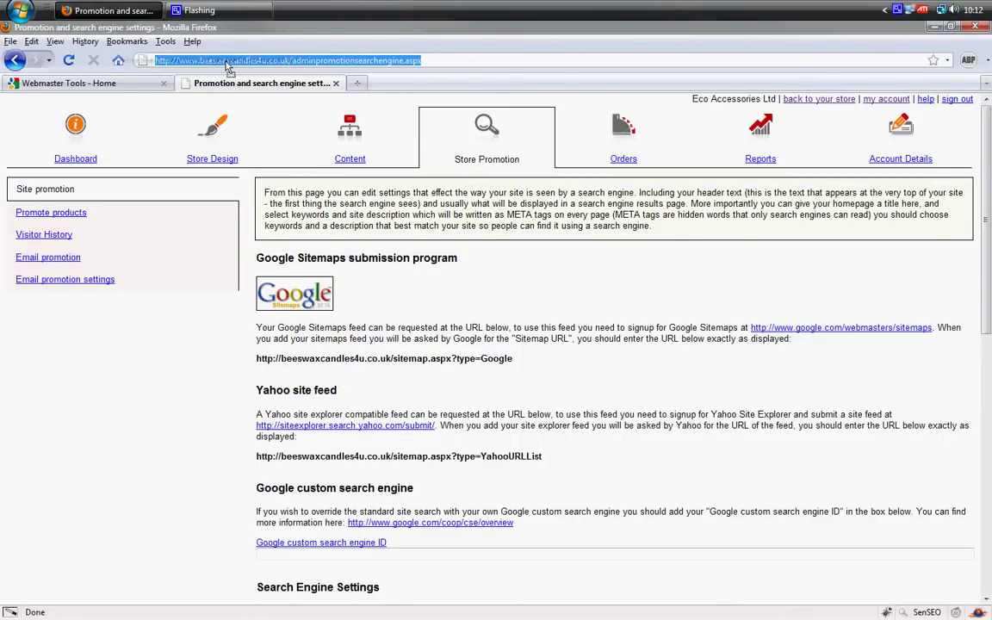
{"action": "key", "text": "Return"}
{"action": "left_click", "coordinate": [290, 61]}
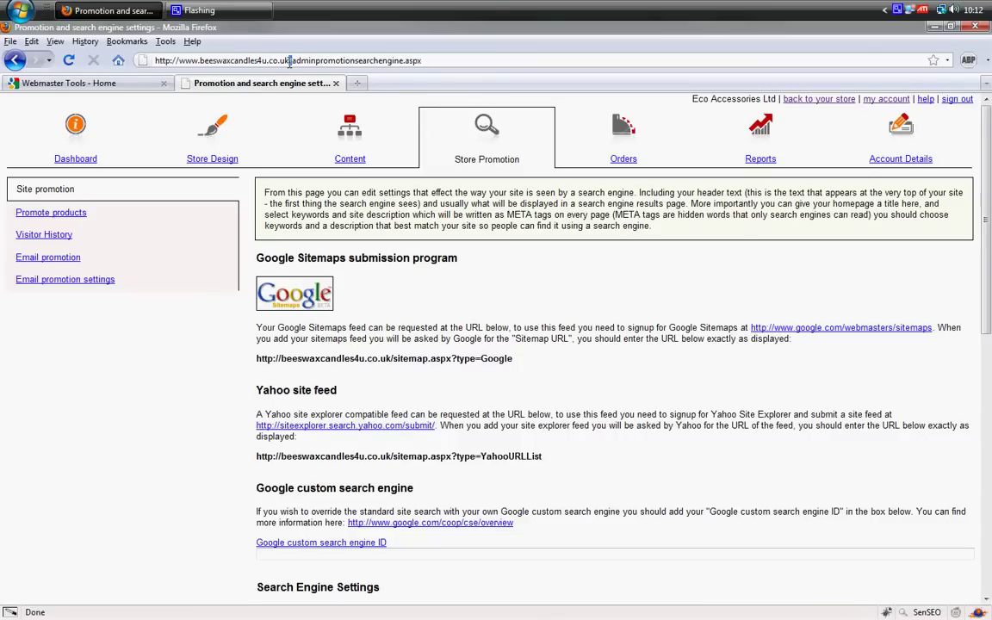
{"action": "left_click_drag", "start_coordinate": [290, 60], "coordinate": [179, 62]}
{"action": "key", "text": "ctrl+c"}
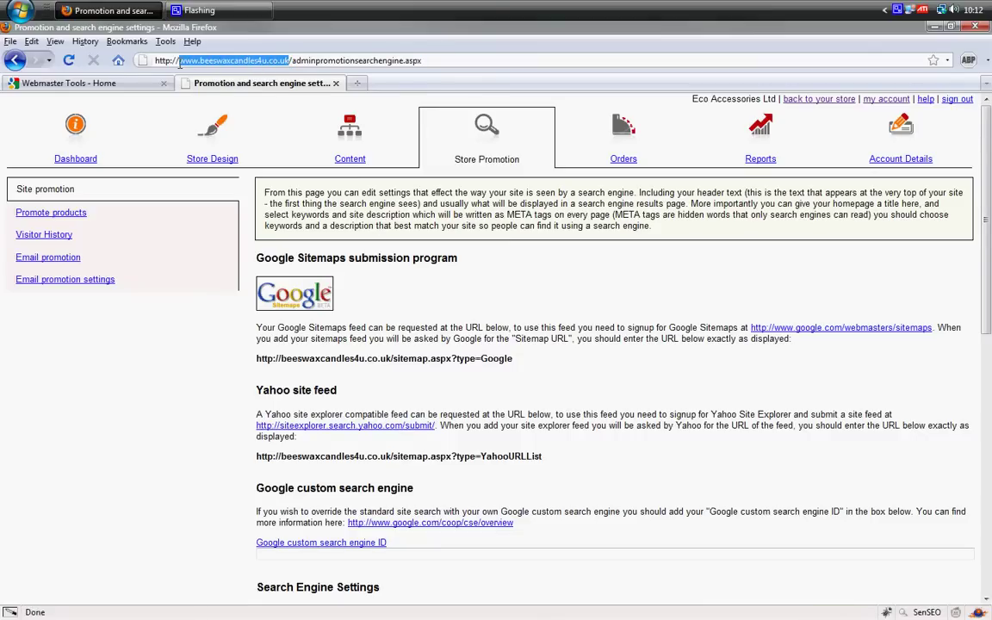
{"action": "left_click", "coordinate": [92, 82]}
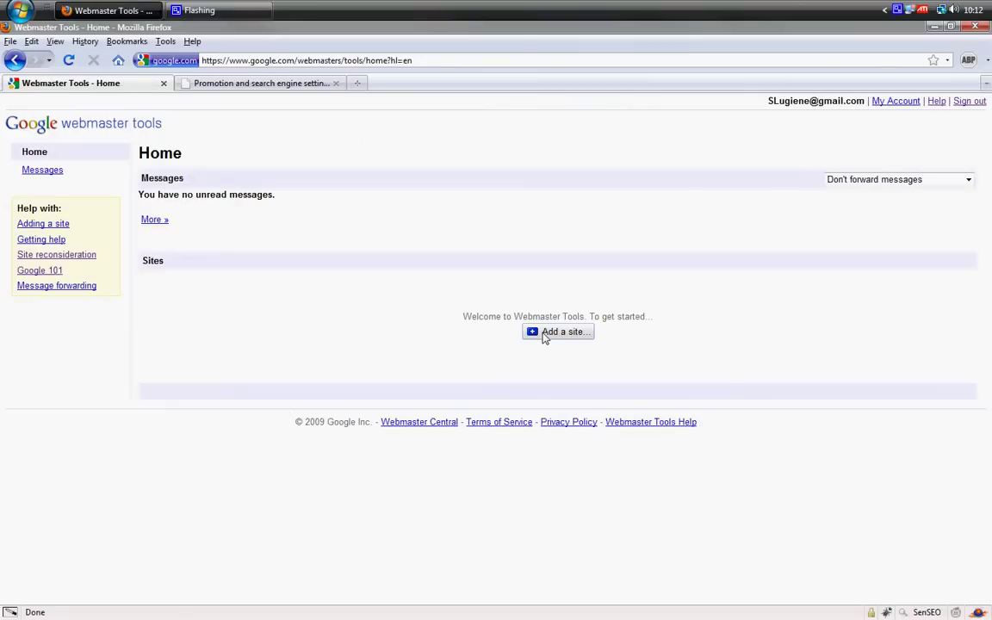
{"action": "left_click", "coordinate": [543, 334]}
{"action": "key", "text": "ctrl+v"}
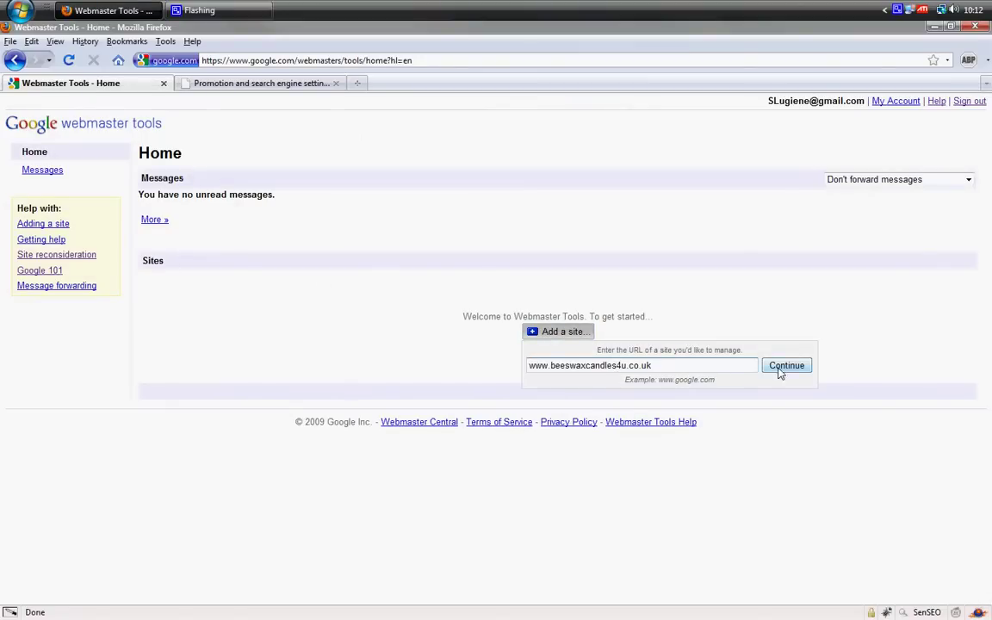
{"action": "left_click", "coordinate": [783, 368]}
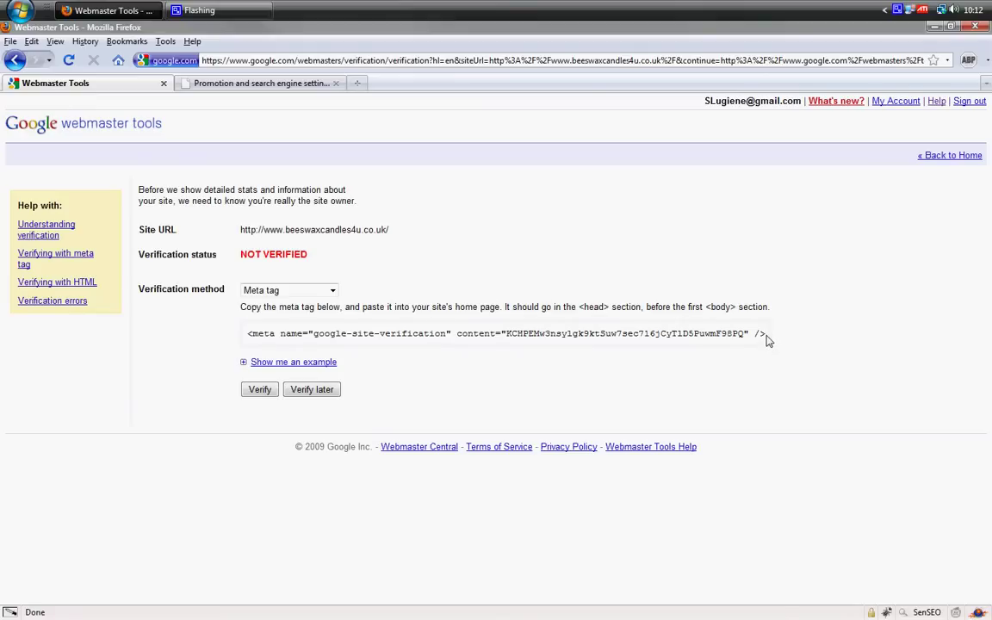
- Select and copy the google-site-verification meta tag line
{"action": "left_click_drag", "start_coordinate": [766, 336], "coordinate": [247, 331]}
{"action": "right_click", "coordinate": [317, 337]}
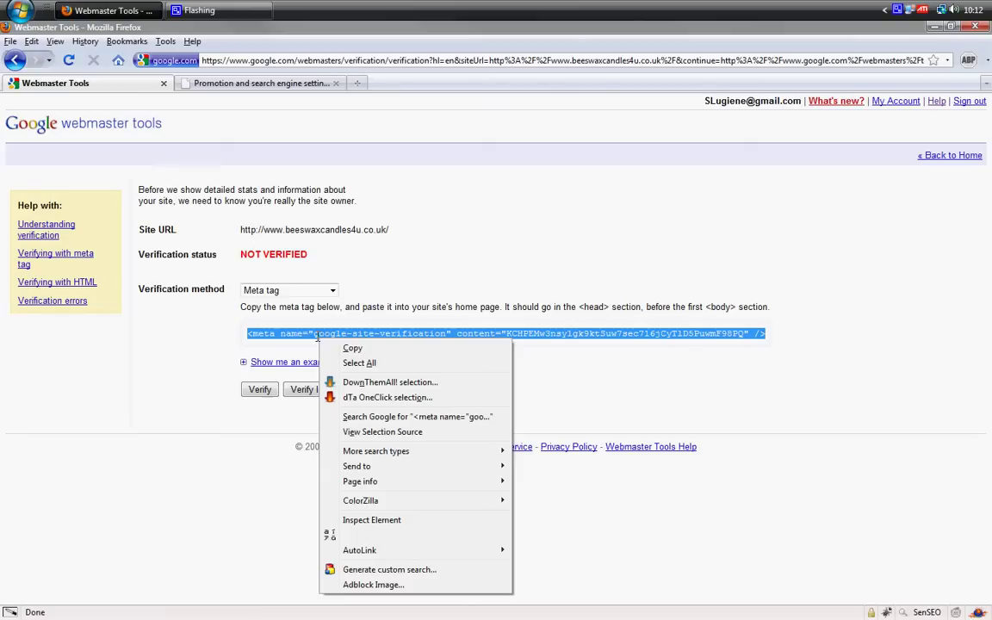
{"action": "left_click", "coordinate": [343, 345]}
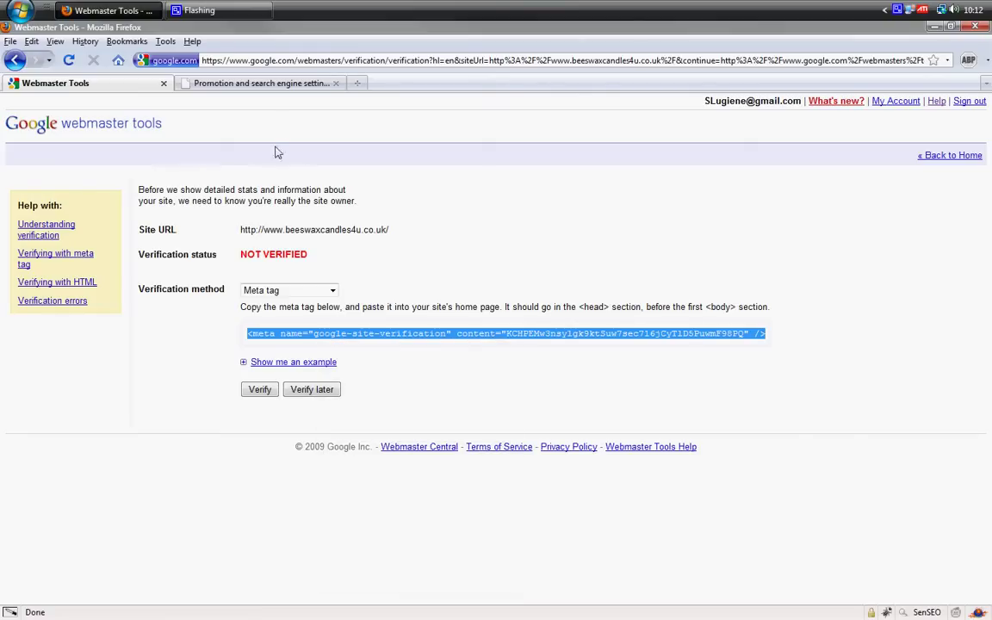
- Paste the verification meta tag into the store's Display settings header HTML and save it
{"action": "left_click", "coordinate": [269, 86]}
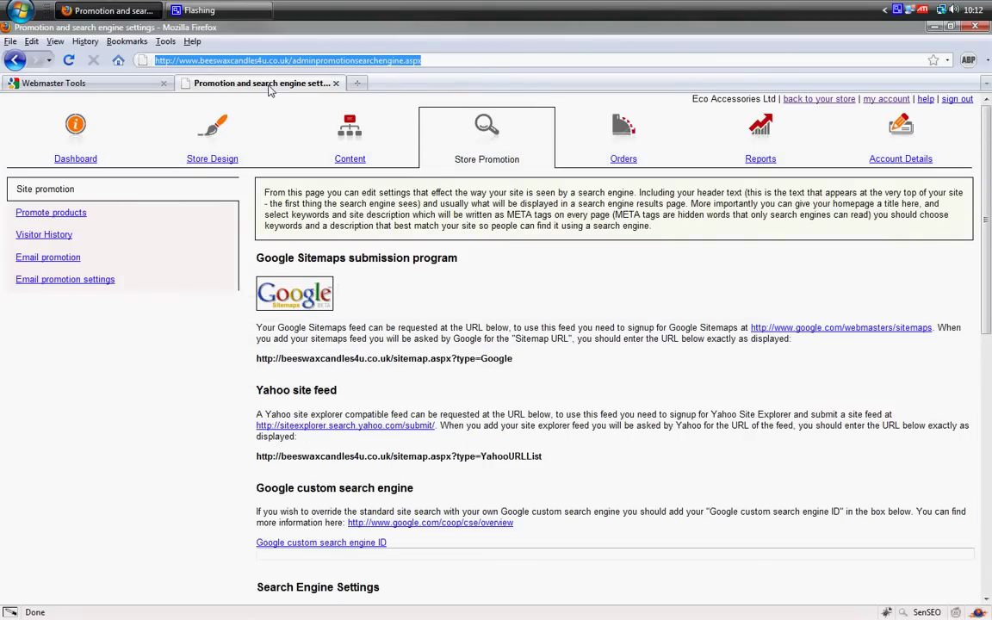
{"action": "left_click", "coordinate": [350, 148]}
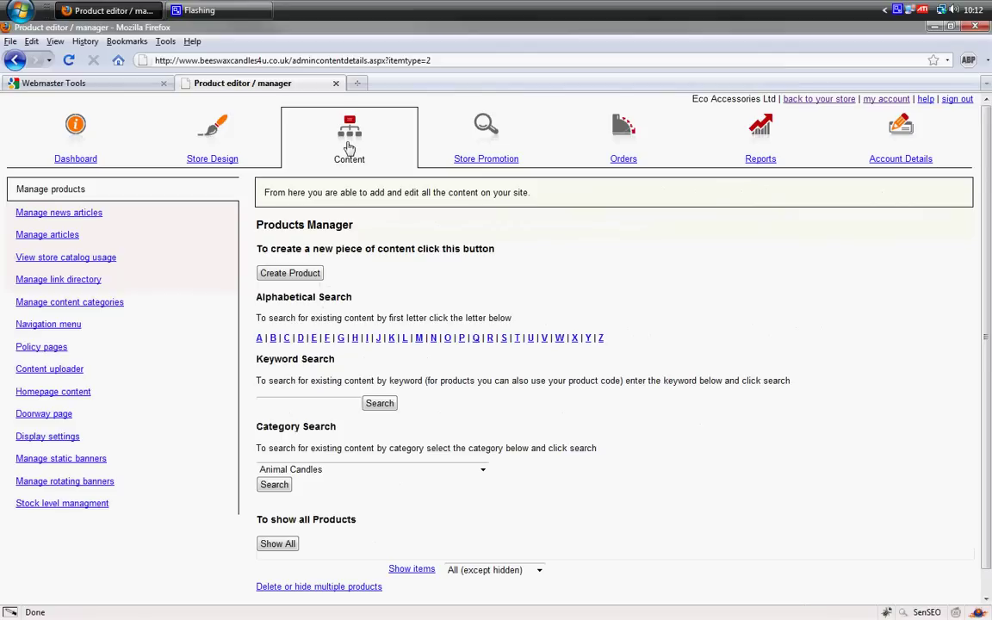
{"action": "left_click", "coordinate": [53, 439]}
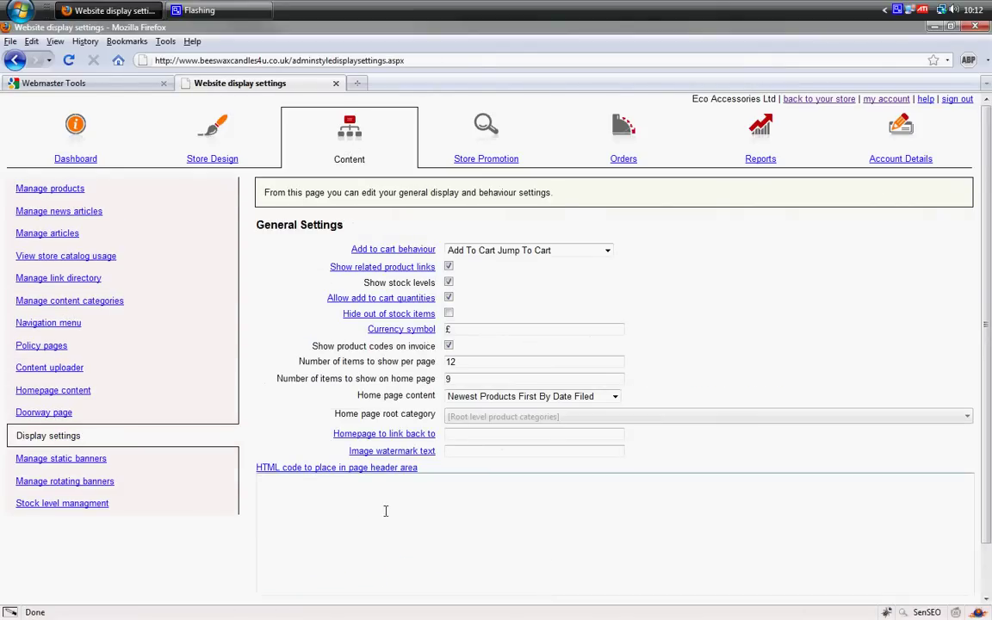
{"action": "scroll", "coordinate": [386, 510], "scroll_direction": "down", "scroll_amount": 1}
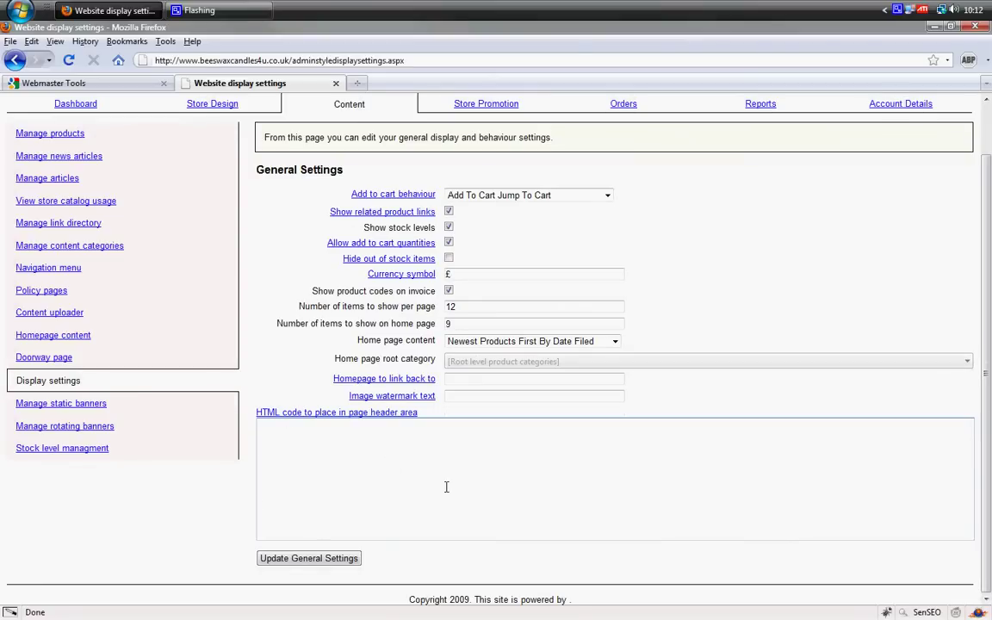
{"action": "right_click", "coordinate": [329, 434]}
{"action": "left_click", "coordinate": [365, 197]}
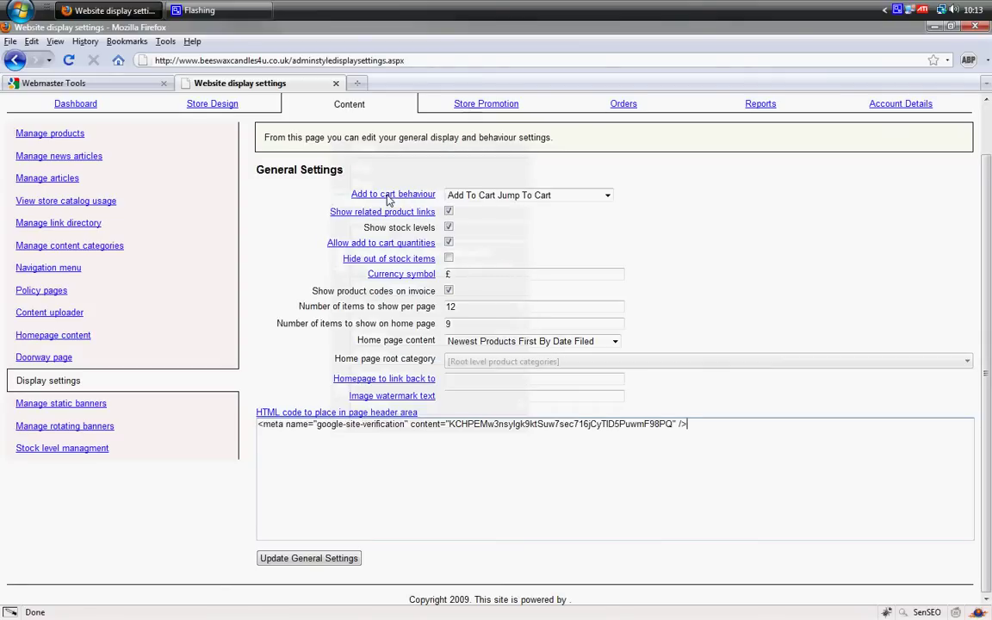
{"action": "left_click", "coordinate": [301, 560]}
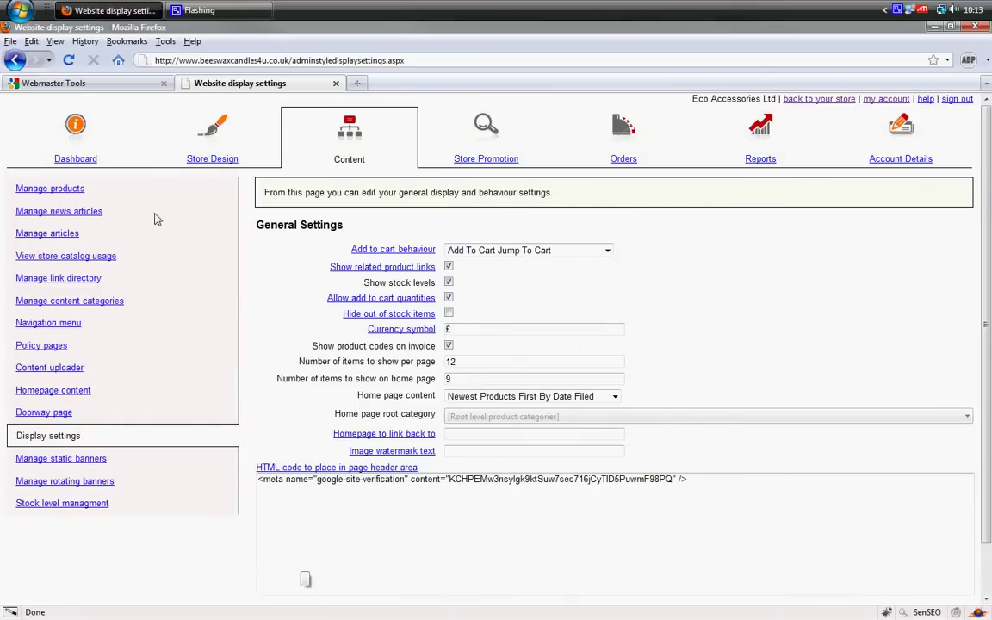
{"action": "left_click", "coordinate": [107, 84]}
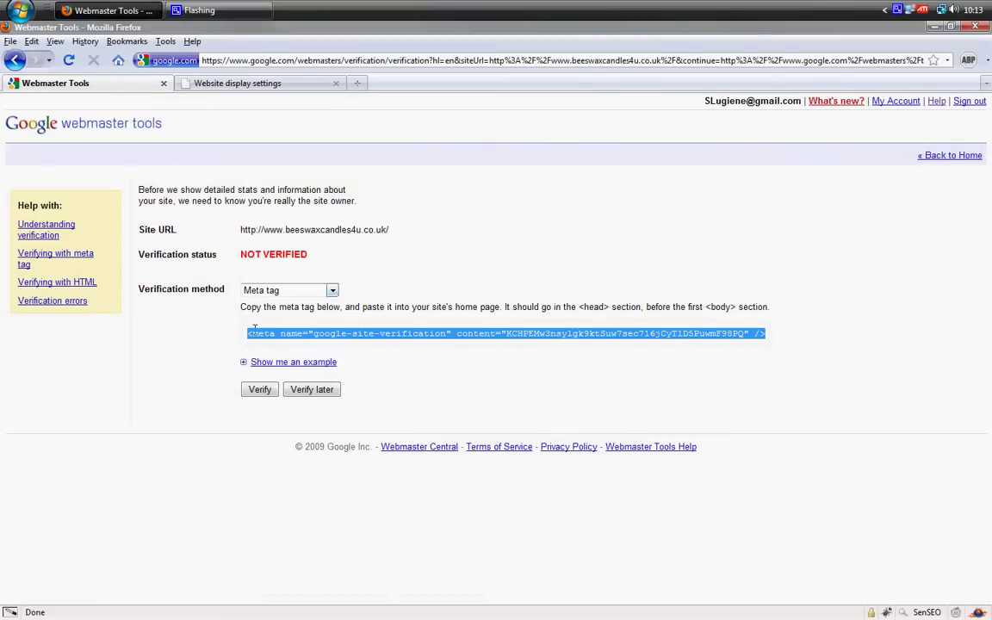
- Verify the store site via the meta tag, then go to its Sitemaps page
{"action": "left_click", "coordinate": [260, 391]}
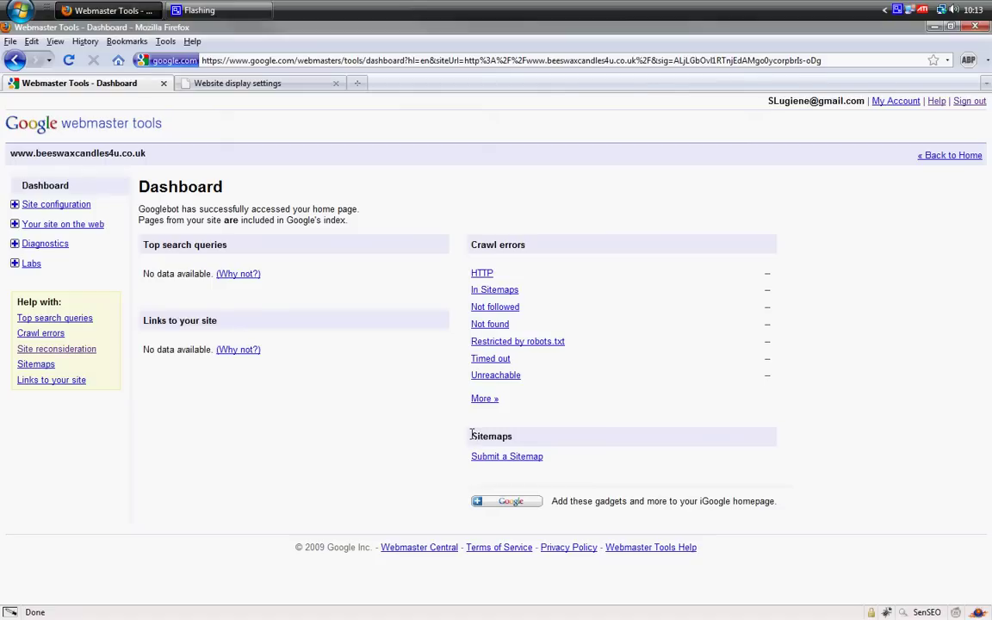
{"action": "left_click", "coordinate": [525, 459]}
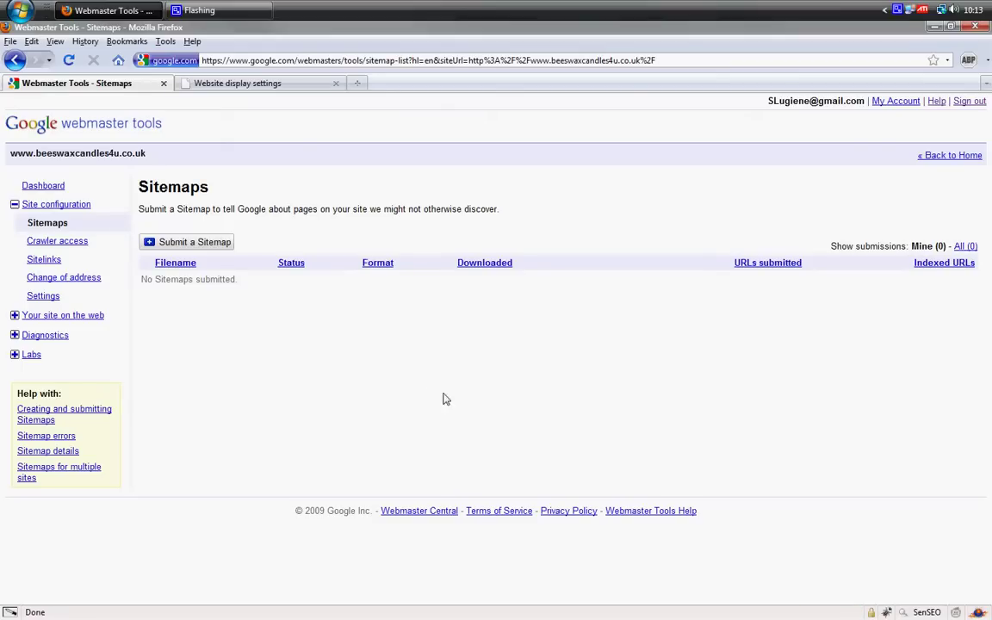
- Open the Submit a Sitemap form and show the store's Google sitemap feed URL in admin
{"action": "left_click", "coordinate": [197, 246]}
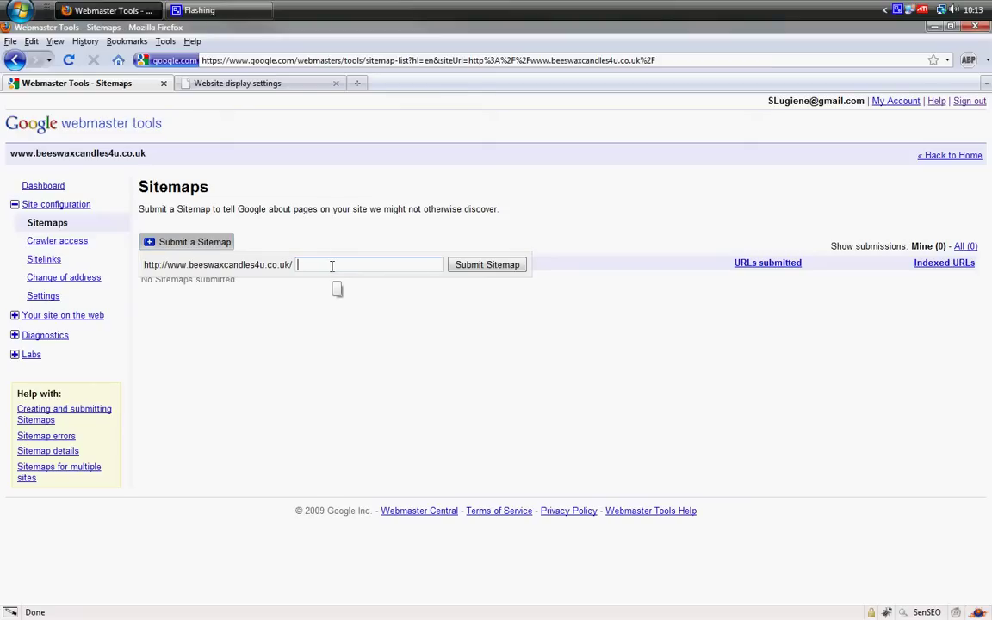
{"action": "left_click", "coordinate": [228, 83]}
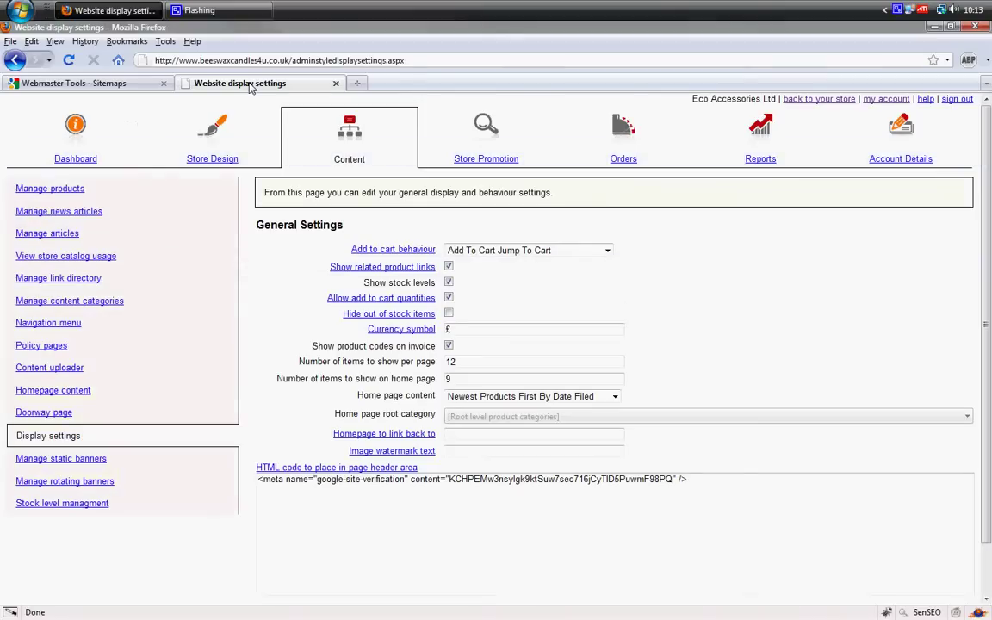
{"action": "left_click", "coordinate": [486, 131]}
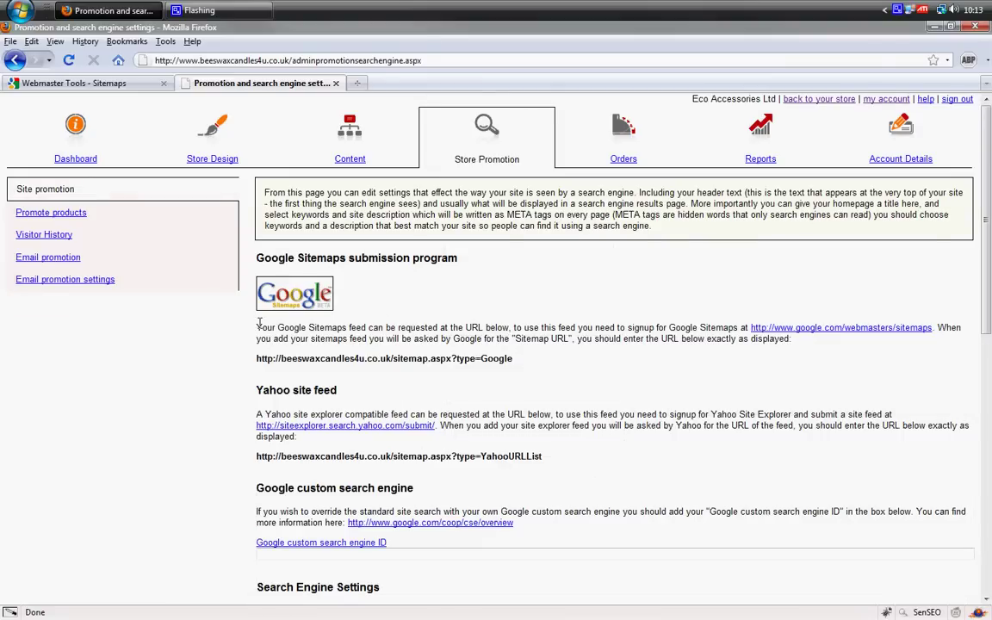
{"action": "left_click", "coordinate": [104, 91]}
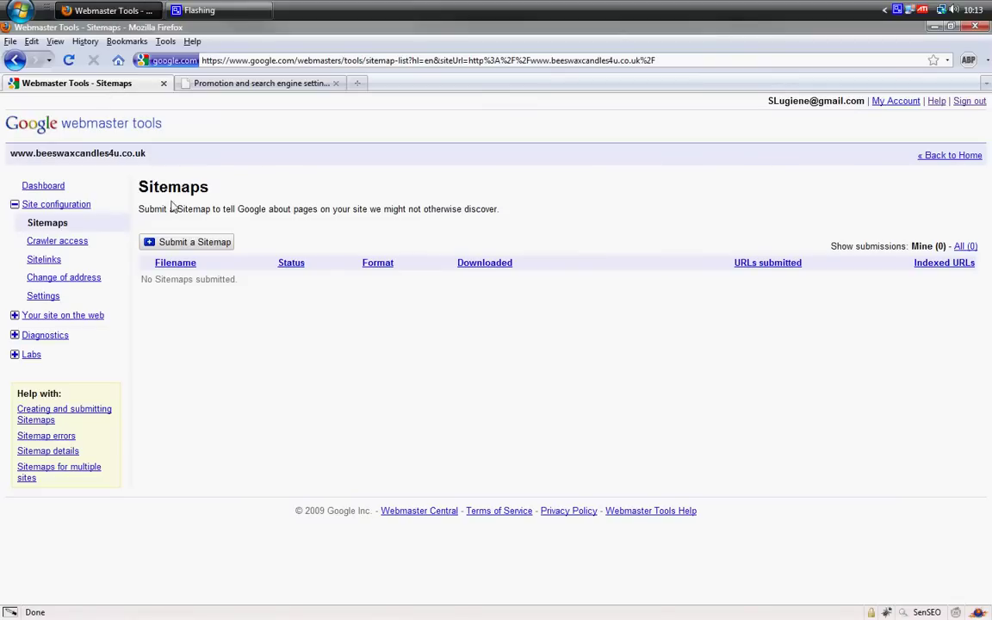
{"action": "left_click", "coordinate": [183, 244]}
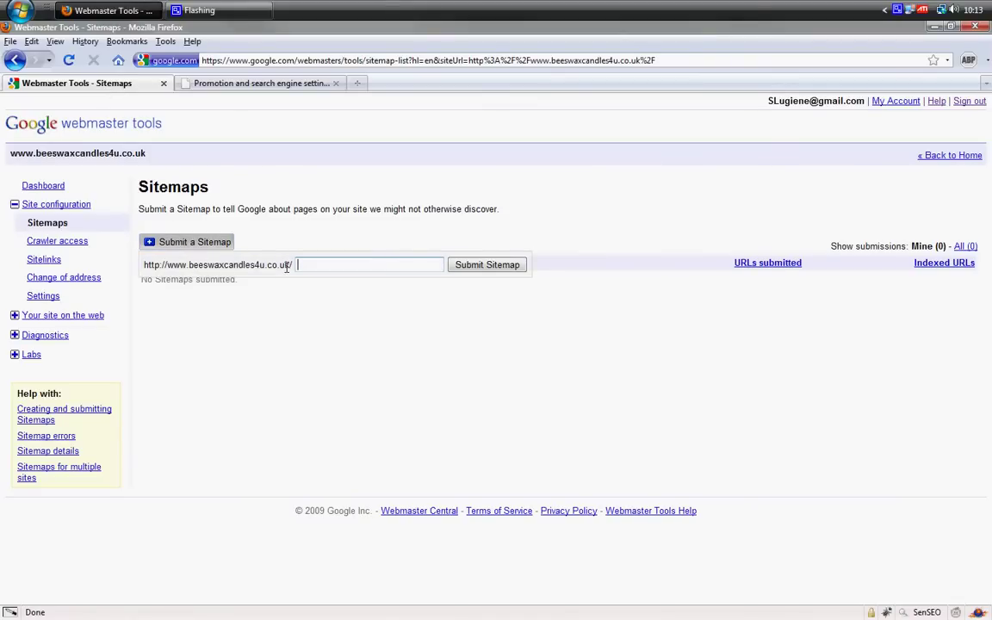
{"action": "left_click", "coordinate": [252, 83]}
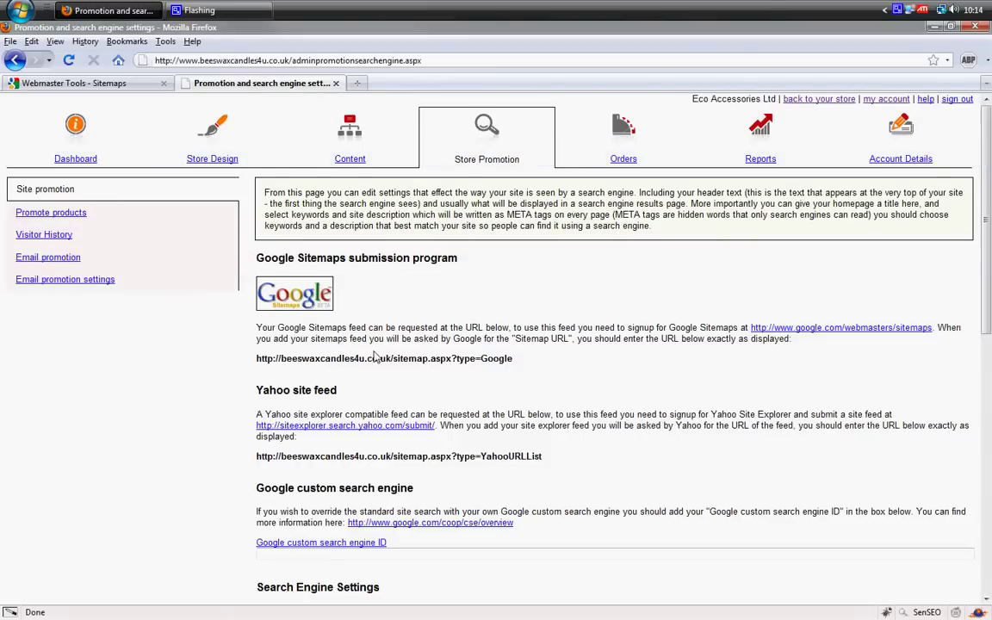
- Copy sitemap.aspx?type=Google from the store admin and submit it as the site's sitemap
{"action": "left_click_drag", "start_coordinate": [404, 360], "coordinate": [512, 359]}
{"action": "right_click", "coordinate": [497, 361]}
{"action": "left_click", "coordinate": [543, 376]}
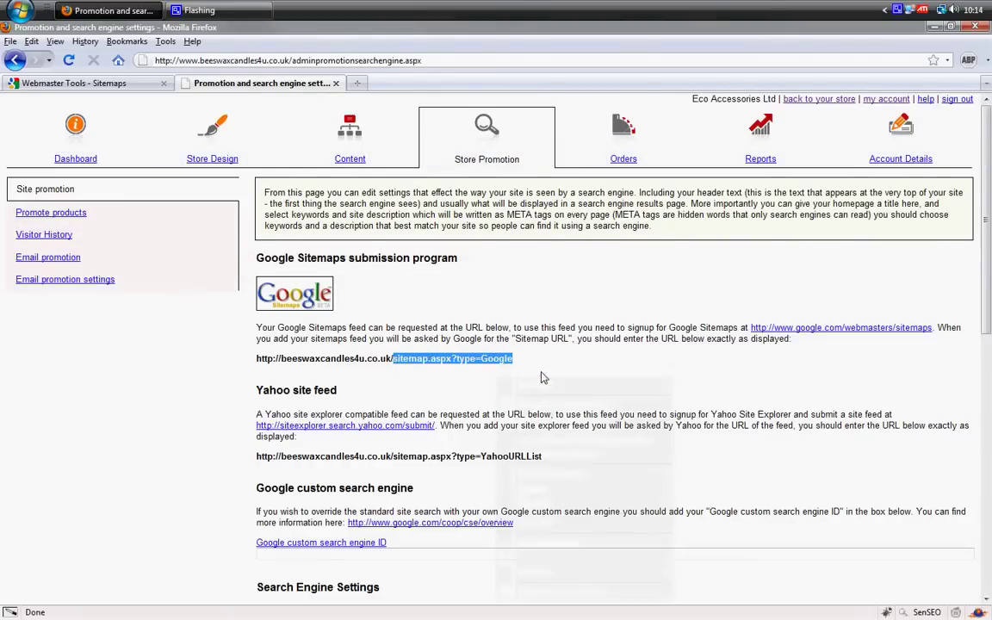
{"action": "left_click", "coordinate": [95, 85]}
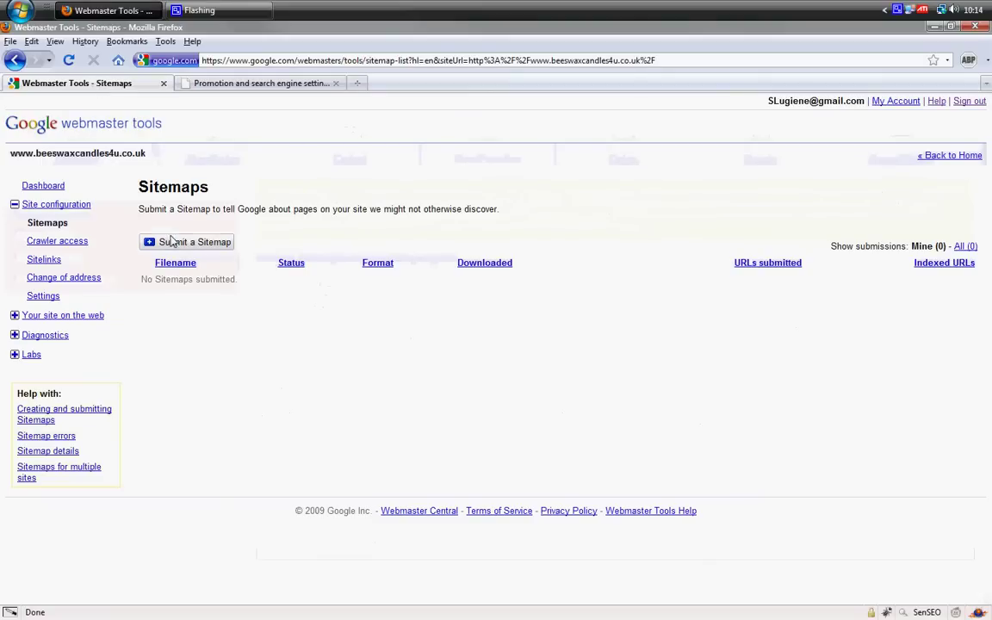
{"action": "left_click", "coordinate": [198, 244]}
{"action": "right_click", "coordinate": [284, 266]}
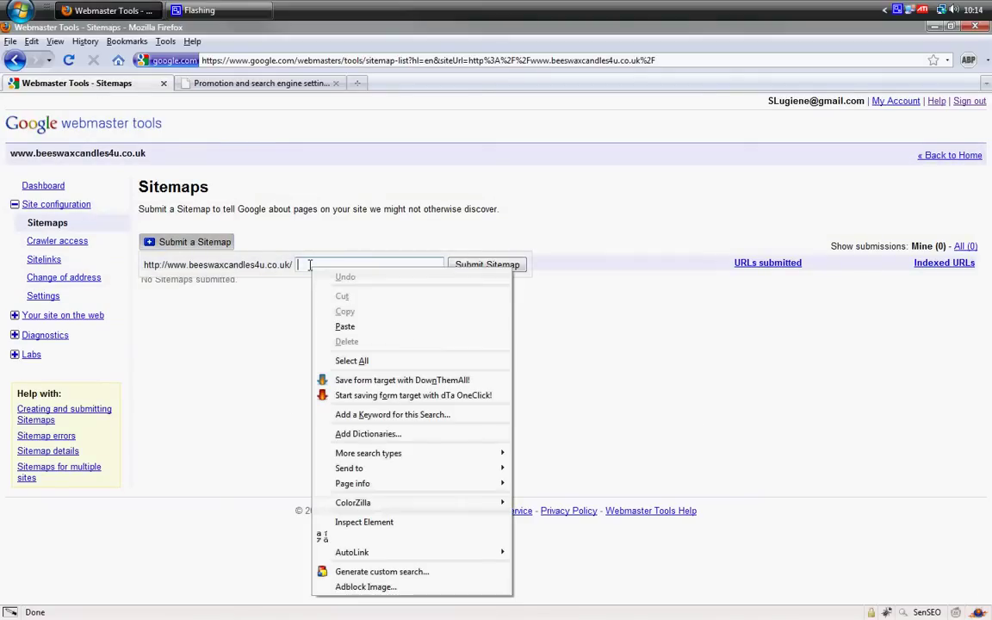
{"action": "left_click", "coordinate": [331, 326]}
{"action": "left_click", "coordinate": [487, 269]}
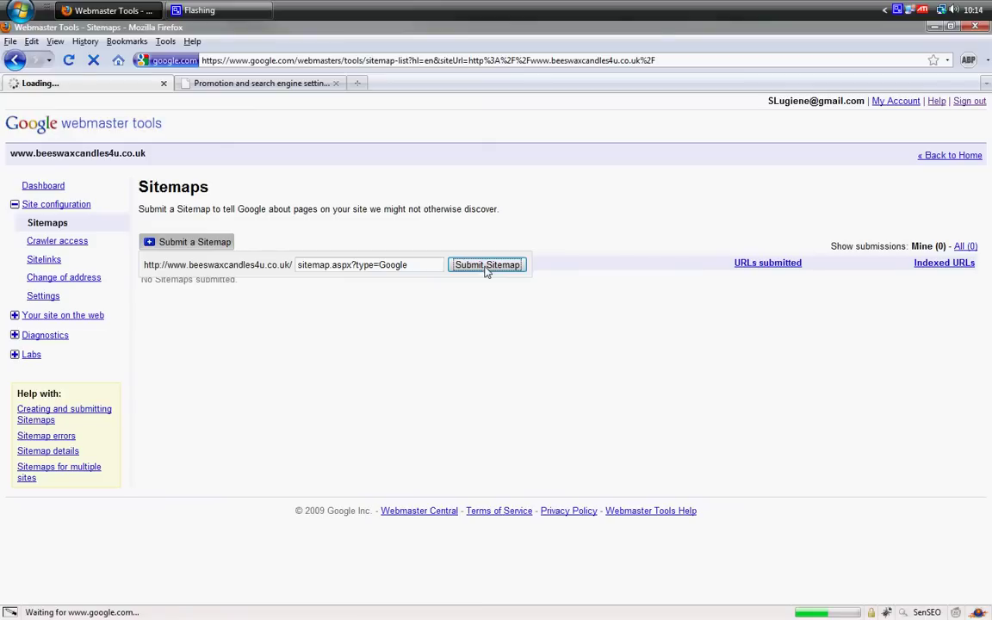